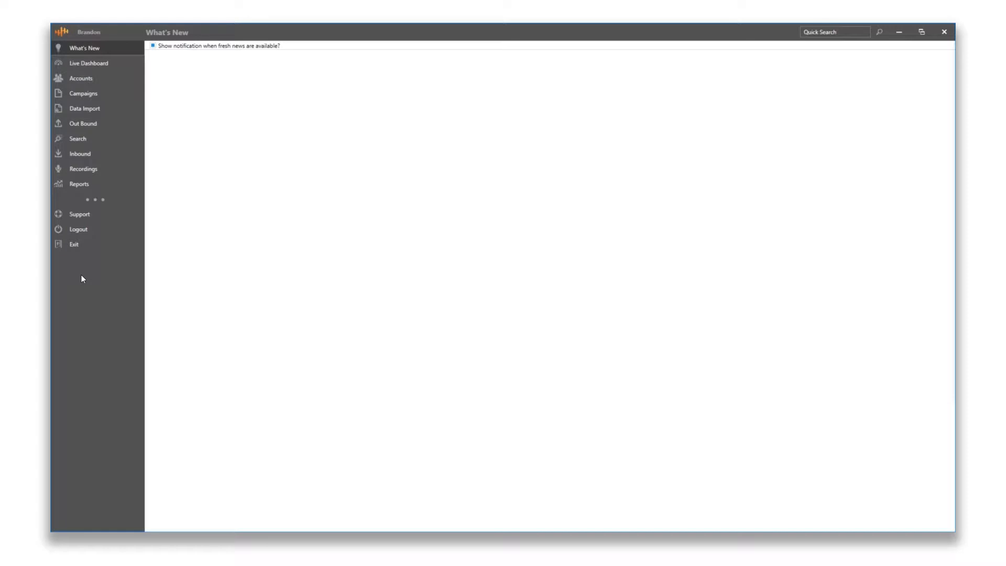
- Open the outbound Dial Priority page and select the Demonstration campaign
{"action": "left_click", "coordinate": [87, 128]}
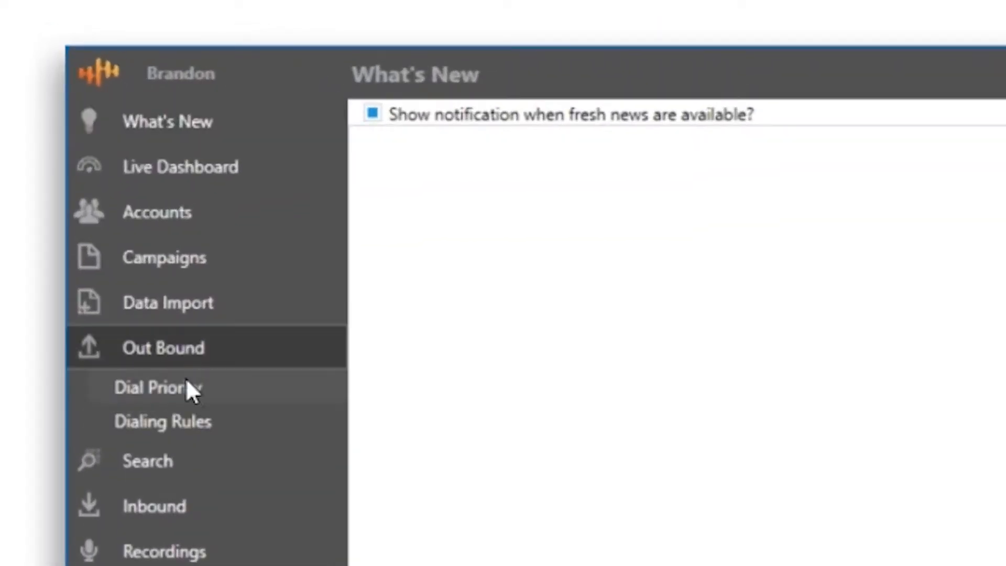
{"action": "left_click", "coordinate": [191, 397]}
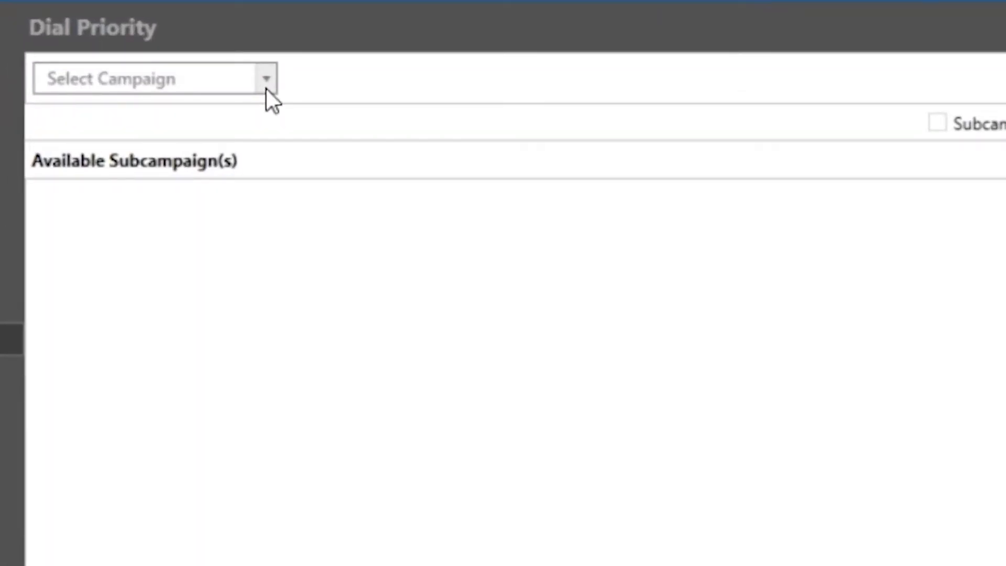
{"action": "left_click", "coordinate": [266, 78]}
{"action": "scroll", "coordinate": [207, 239], "scroll_direction": "down", "scroll_amount": 1}
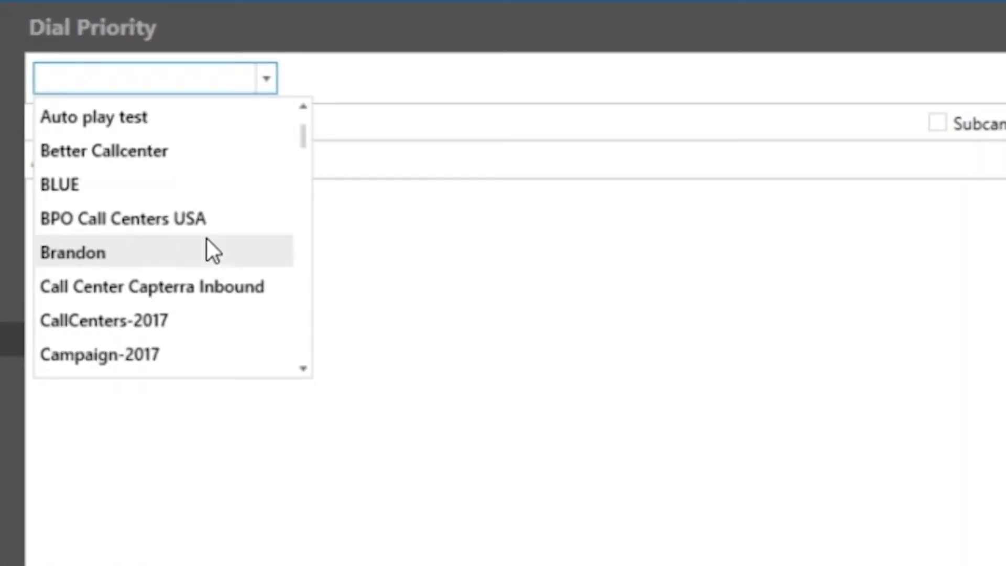
{"action": "scroll", "coordinate": [207, 239], "scroll_direction": "down", "scroll_amount": 5}
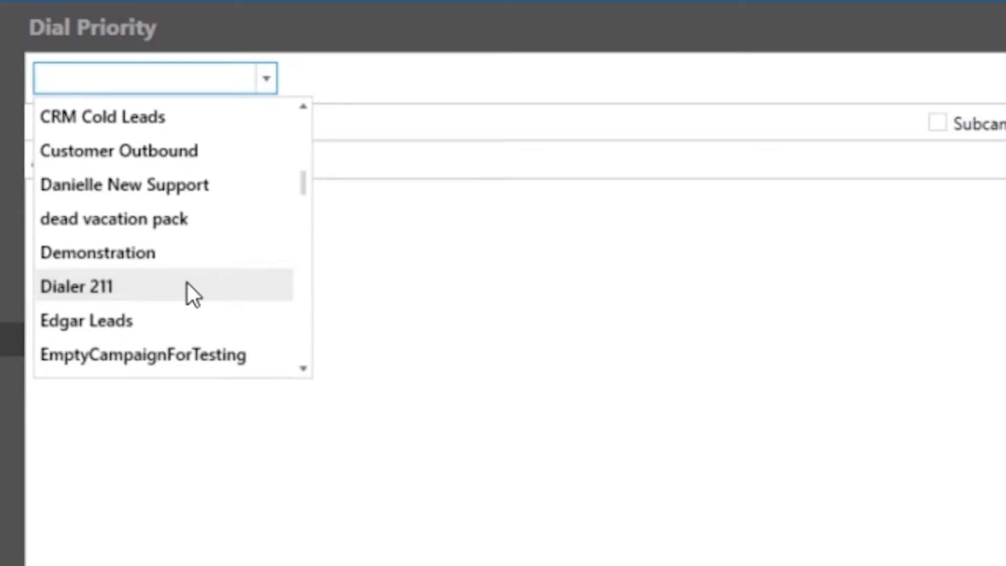
{"action": "left_click", "coordinate": [157, 258]}
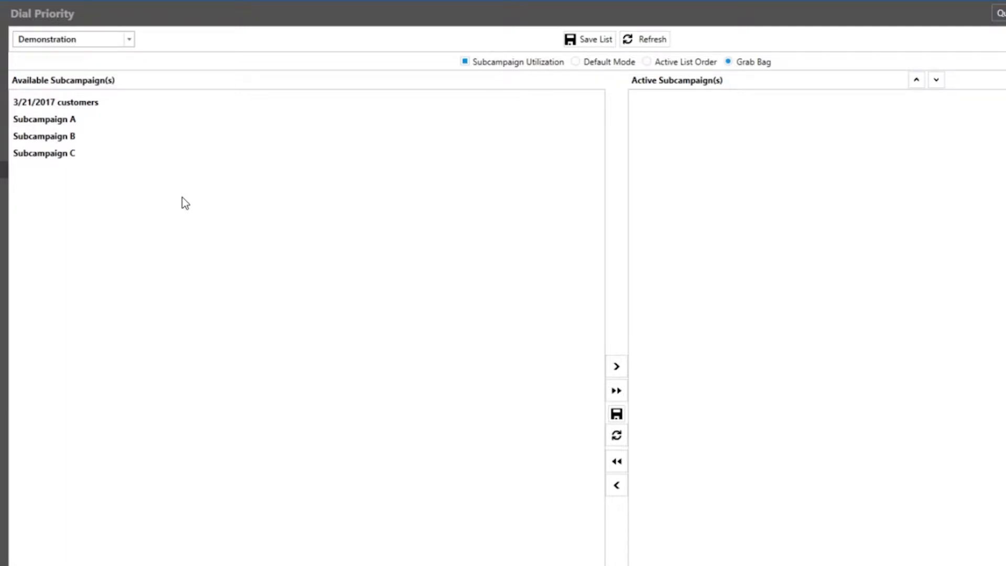
- Switch to Default Mode with subcampaign utilization off, and move Subcampaign A and Subcampaign B into the active subcampaigns
{"action": "left_click", "coordinate": [586, 67]}
{"action": "left_click", "coordinate": [506, 65]}
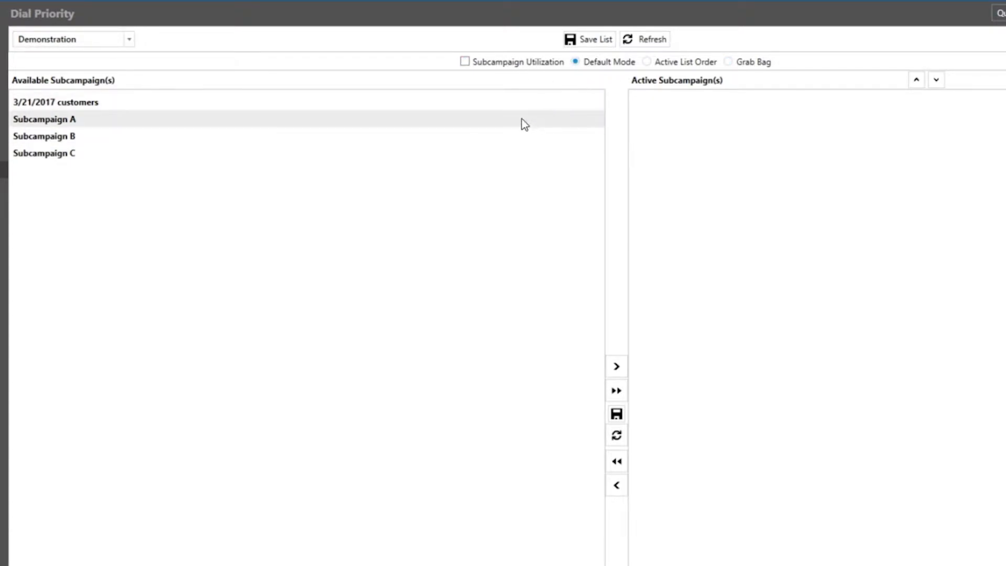
{"action": "left_click", "coordinate": [95, 123]}
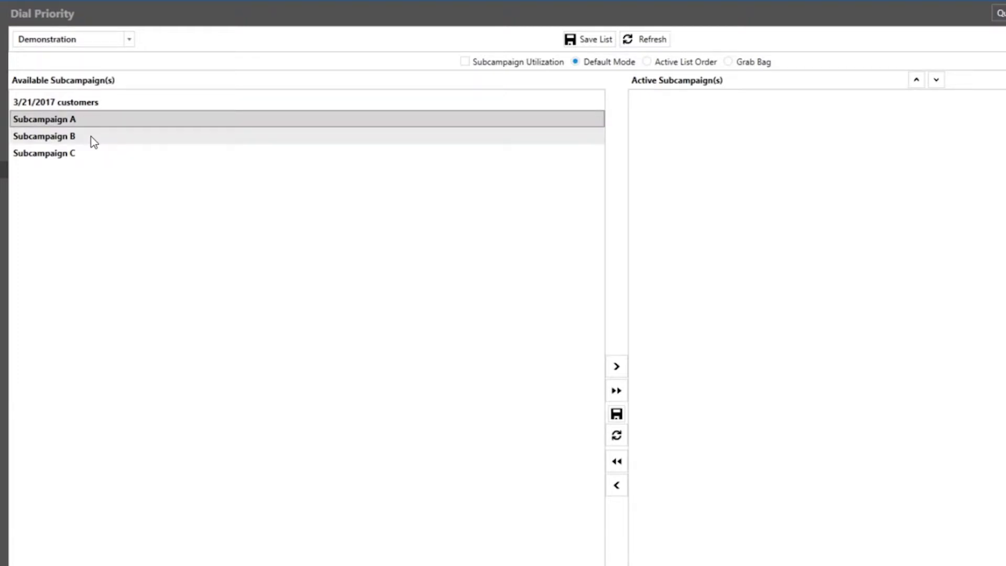
{"action": "left_click", "coordinate": [93, 139], "text": "ctrl"}
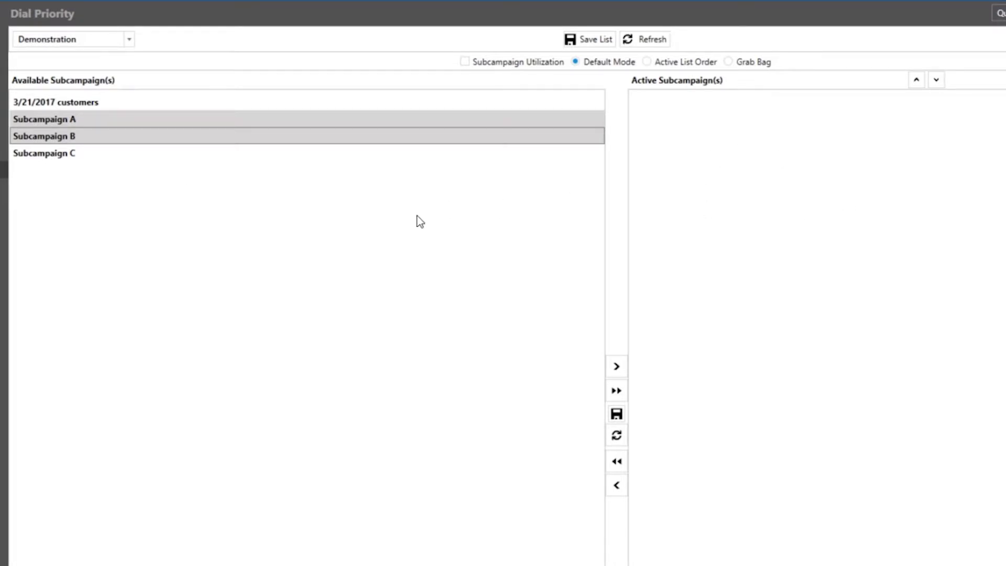
{"action": "left_click", "coordinate": [616, 368]}
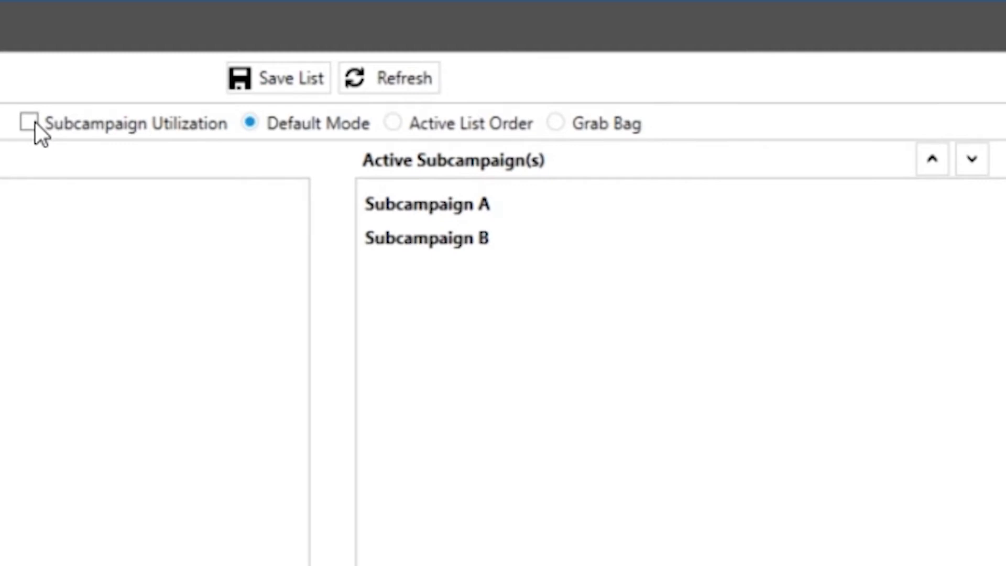
- Enable subcampaign utilization and set Subcampaign A to 30 and Subcampaign B to 70
{"action": "left_click", "coordinate": [30, 123]}
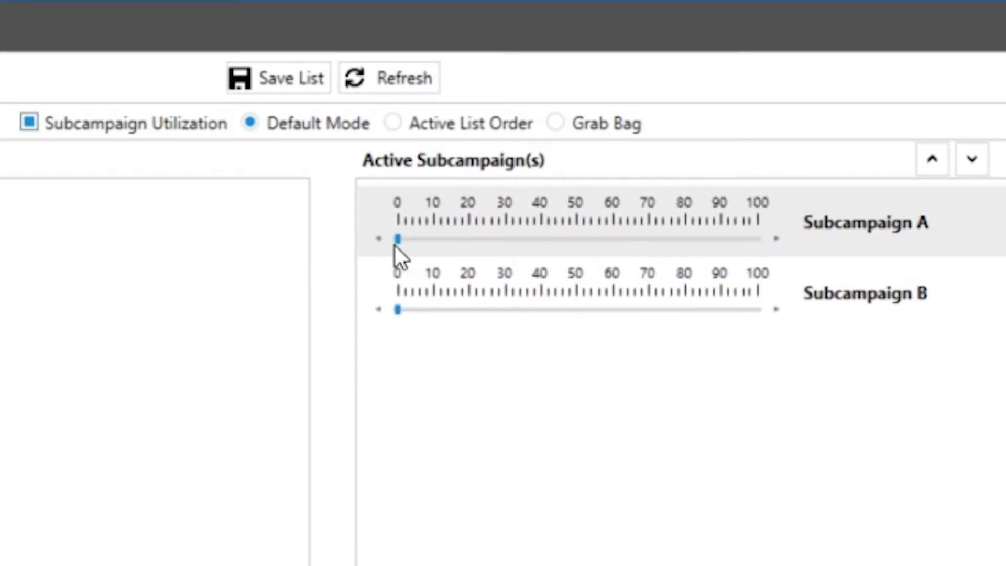
{"action": "left_click_drag", "start_coordinate": [398, 244], "coordinate": [505, 244]}
{"action": "left_click_drag", "start_coordinate": [400, 309], "coordinate": [663, 312]}
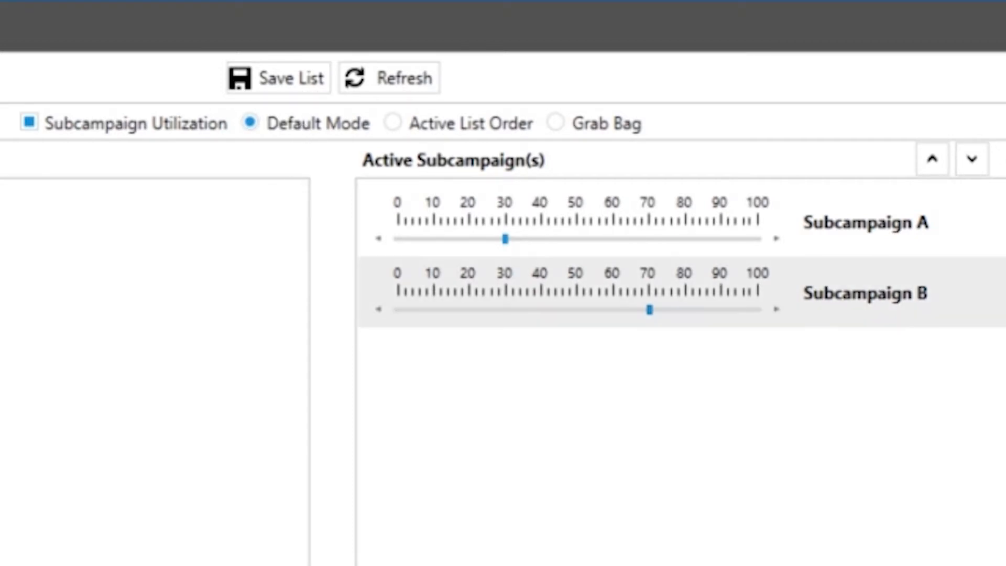
- Switch to Active List Order and place Subcampaign B above Subcampaign A, with its utilization at about 86
{"action": "left_click", "coordinate": [1004, 292]}
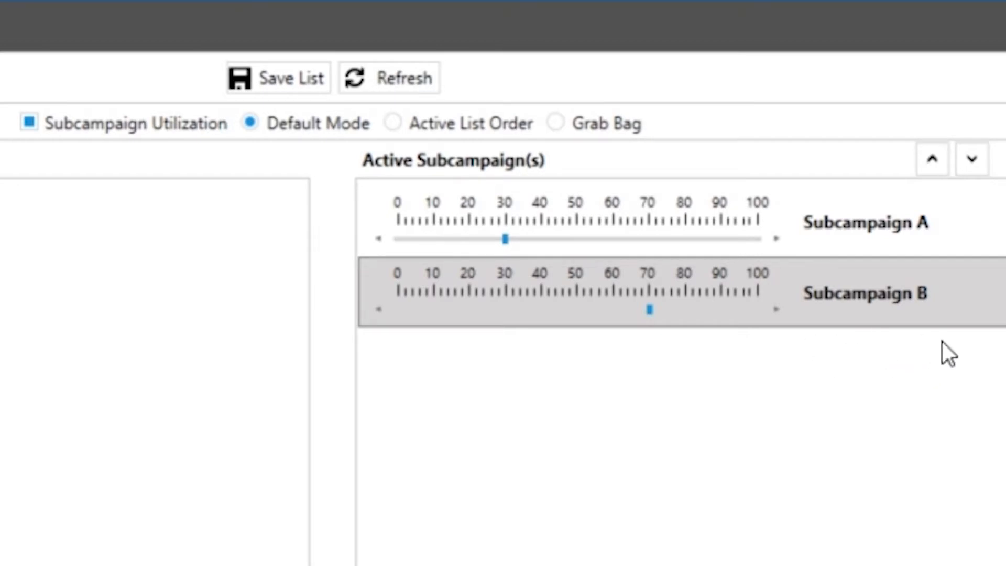
{"action": "left_click", "coordinate": [983, 226]}
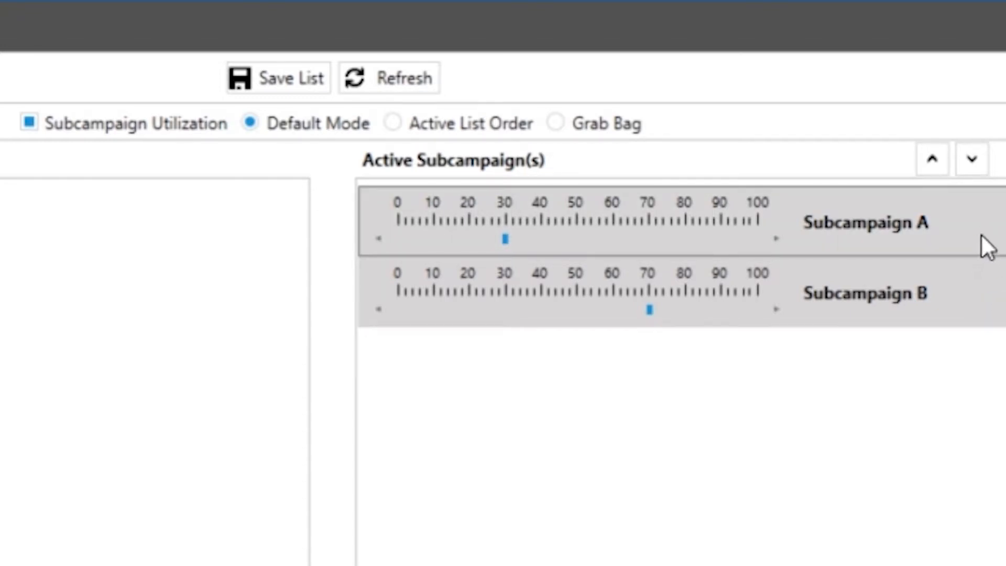
{"action": "left_click", "coordinate": [981, 233]}
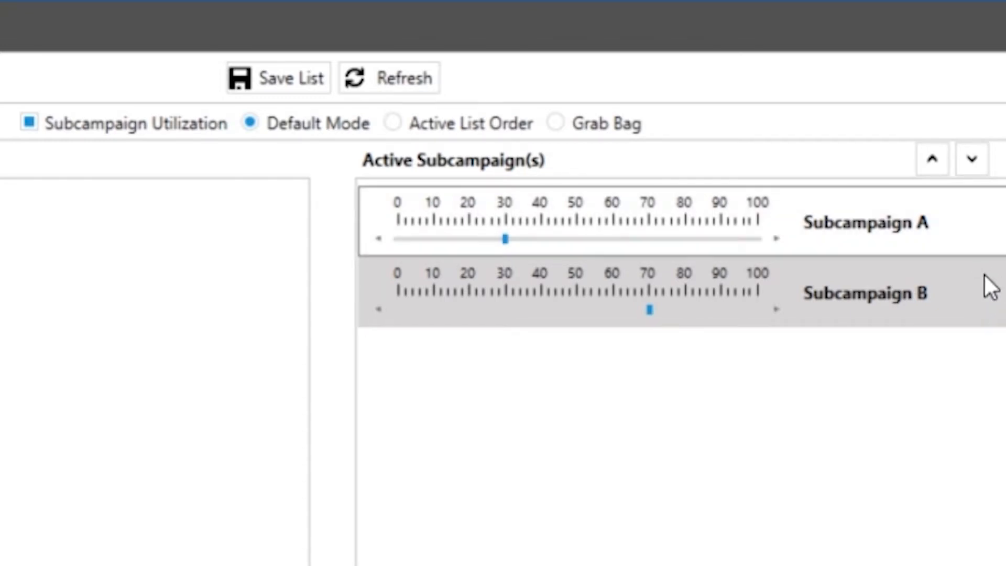
{"action": "left_click", "coordinate": [405, 122]}
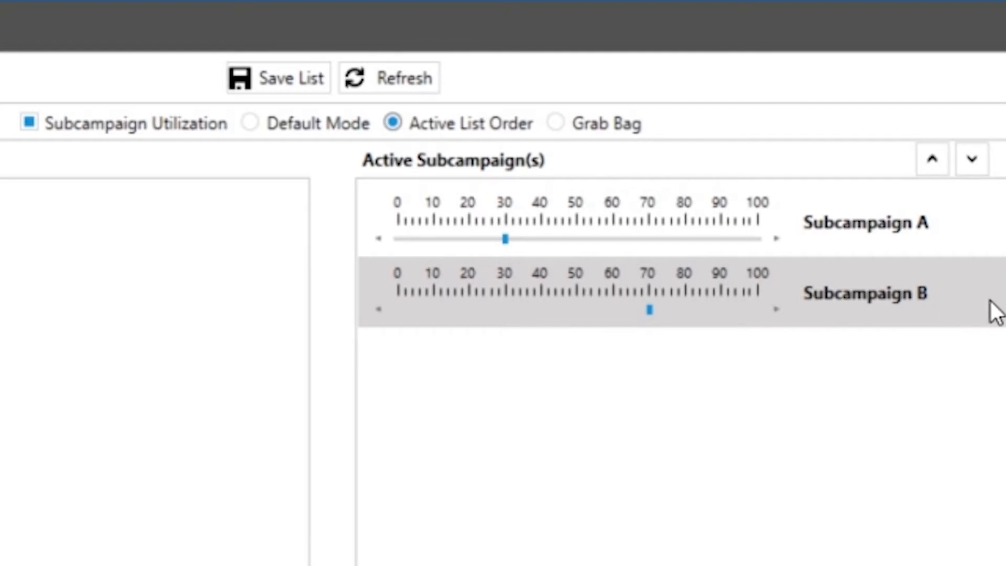
{"action": "left_click_drag", "start_coordinate": [983, 298], "coordinate": [426, 293]}
{"action": "left_click_drag", "start_coordinate": [1005, 180], "coordinate": [957, 206]}
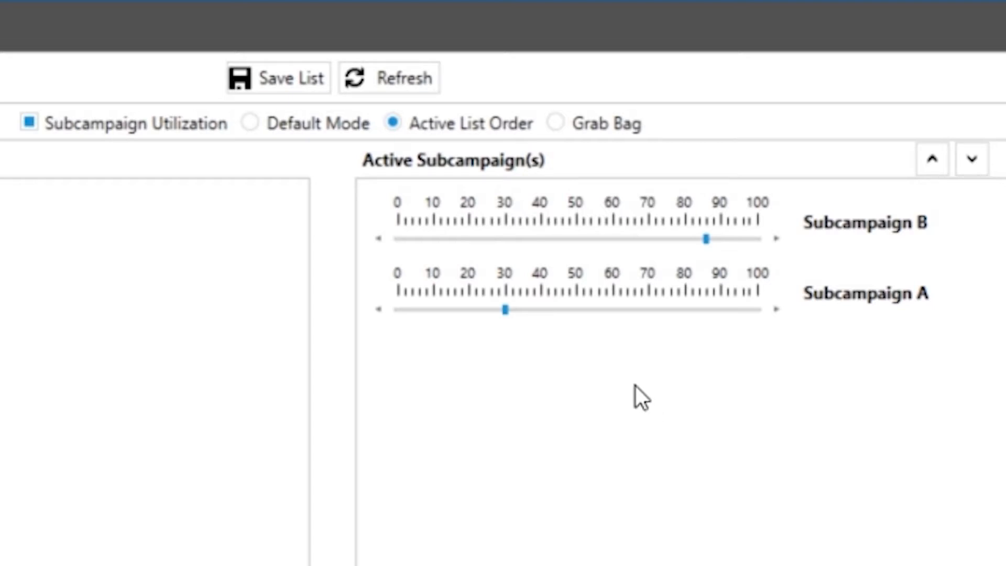
- Set the dialing mode to Grab Bag and save the campaign's dial priority list
{"action": "left_click", "coordinate": [564, 125]}
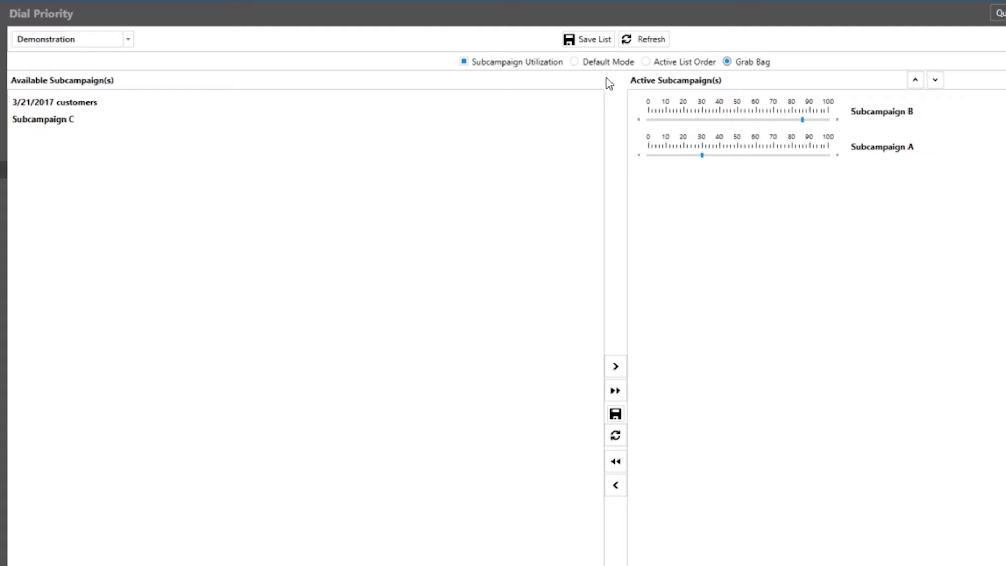
{"action": "left_click", "coordinate": [602, 43]}
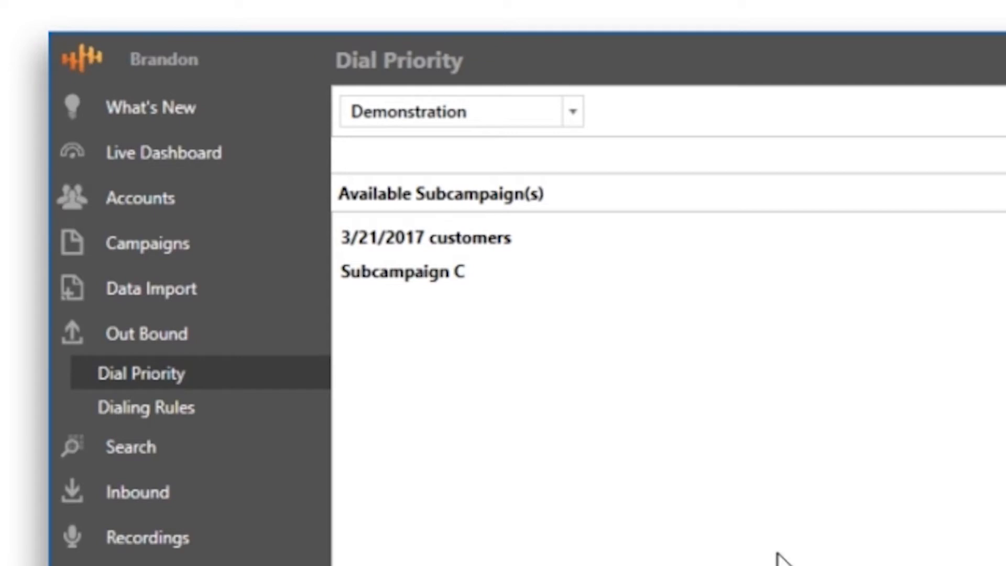
- Add a new disposition set titled "demo" under the outbound dialing rules
{"action": "left_click", "coordinate": [205, 413]}
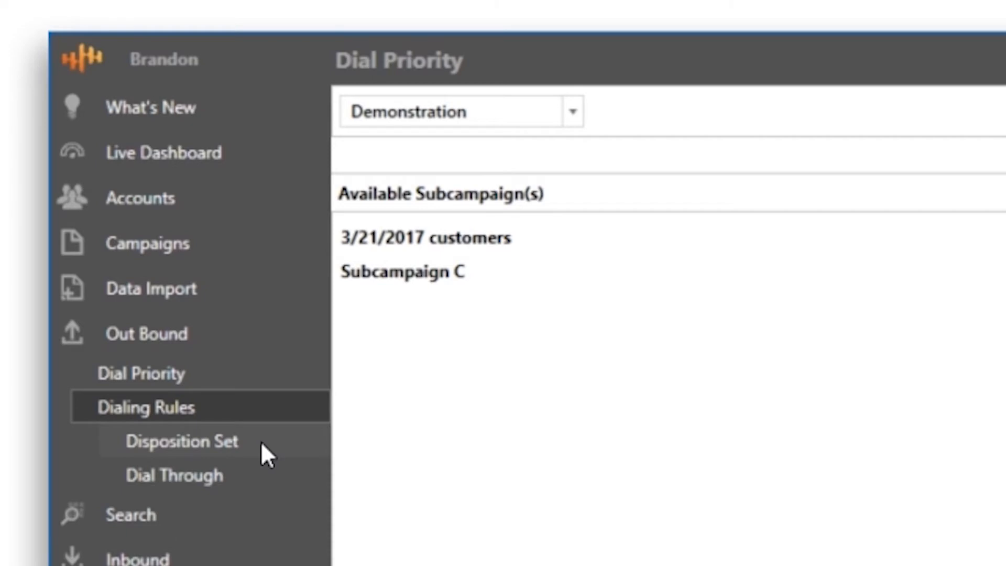
{"action": "left_click", "coordinate": [262, 454]}
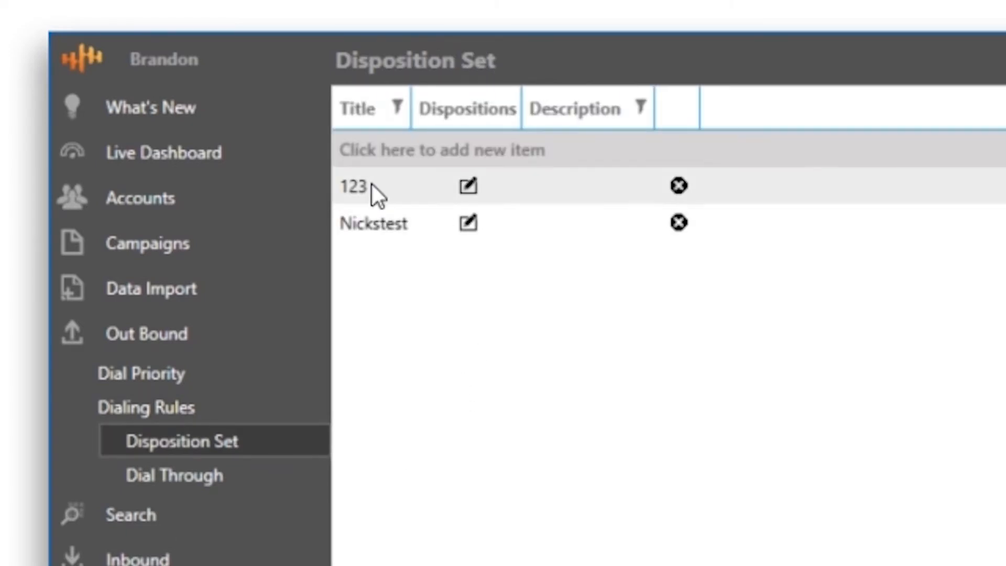
{"action": "left_click", "coordinate": [401, 155]}
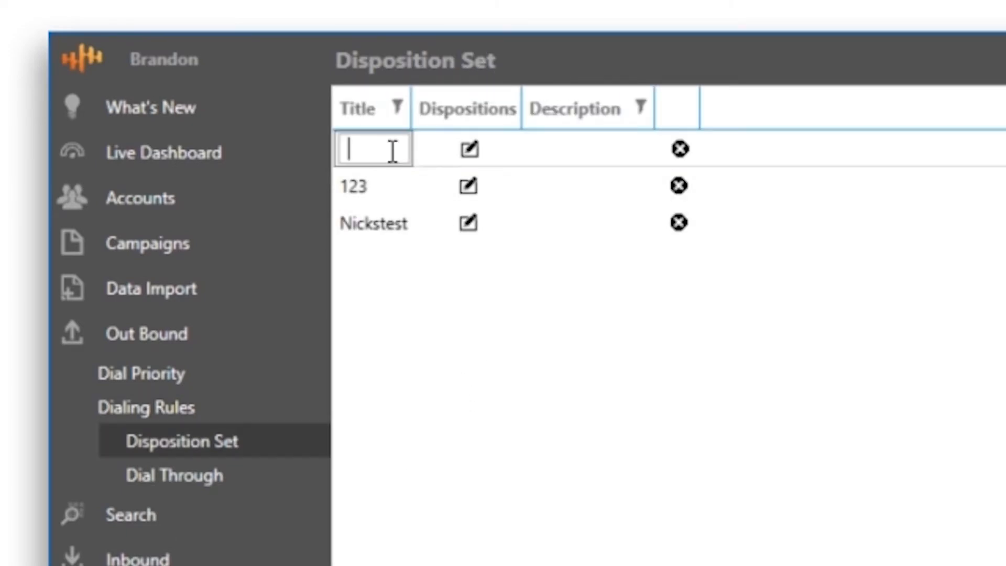
{"action": "type", "text": "demo"}
{"action": "key", "text": "Return"}
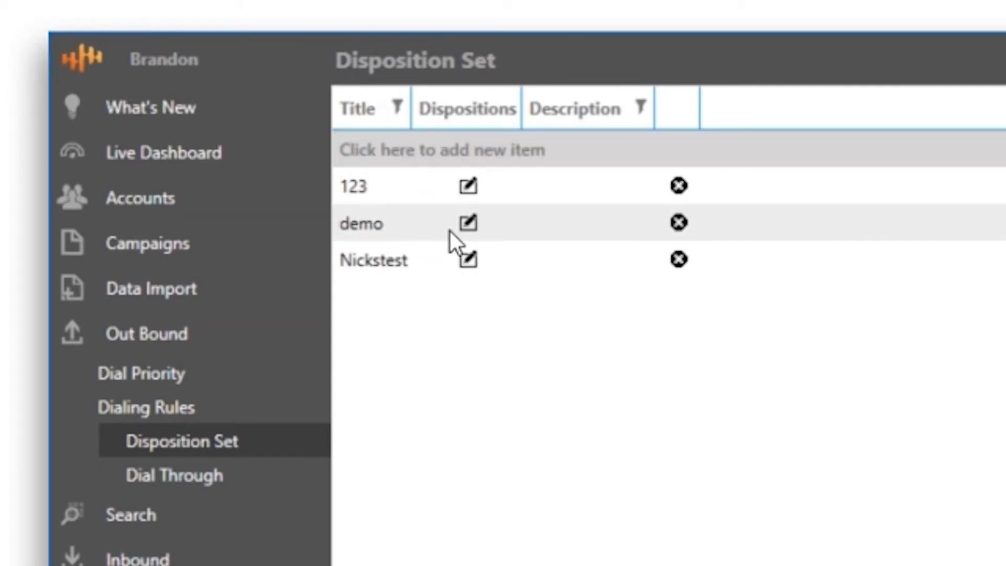
- Open the dispositions of the "demo" set and add CR_ERROR
{"action": "left_click", "coordinate": [468, 223]}
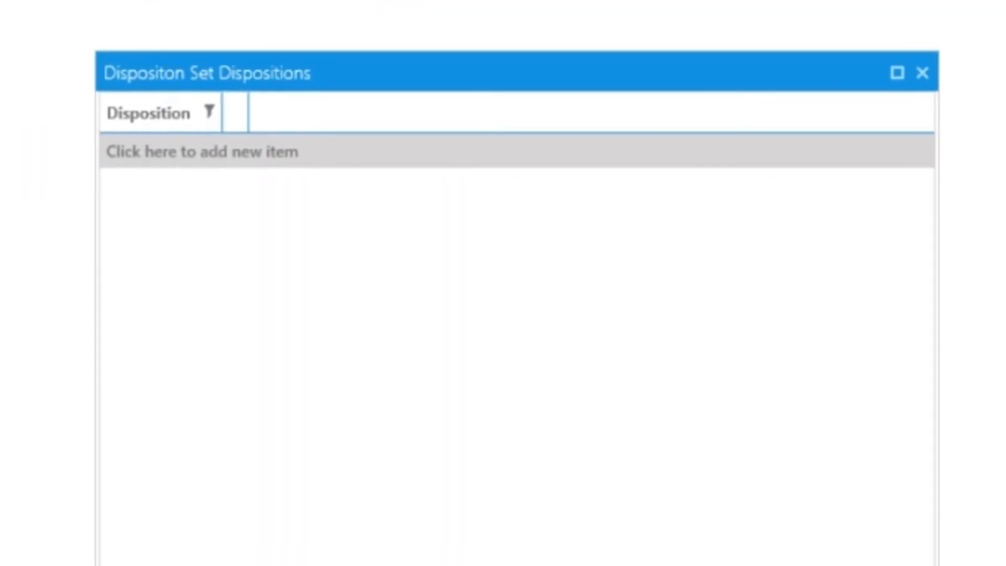
{"action": "left_click", "coordinate": [157, 151]}
{"action": "left_click", "coordinate": [197, 155]}
{"action": "scroll", "coordinate": [206, 326], "scroll_direction": "down", "scroll_amount": 3}
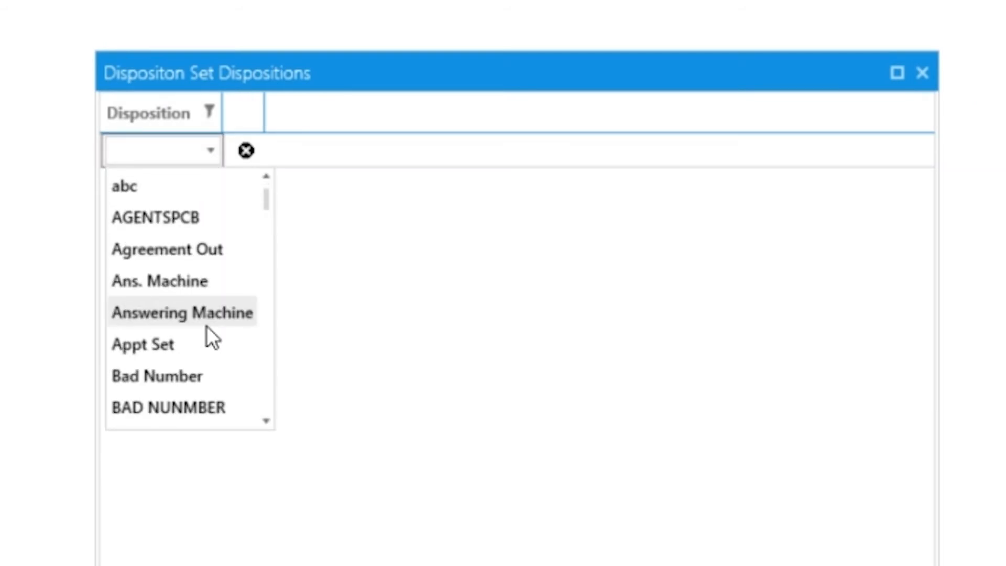
{"action": "scroll", "coordinate": [203, 331], "scroll_direction": "down", "scroll_amount": 2}
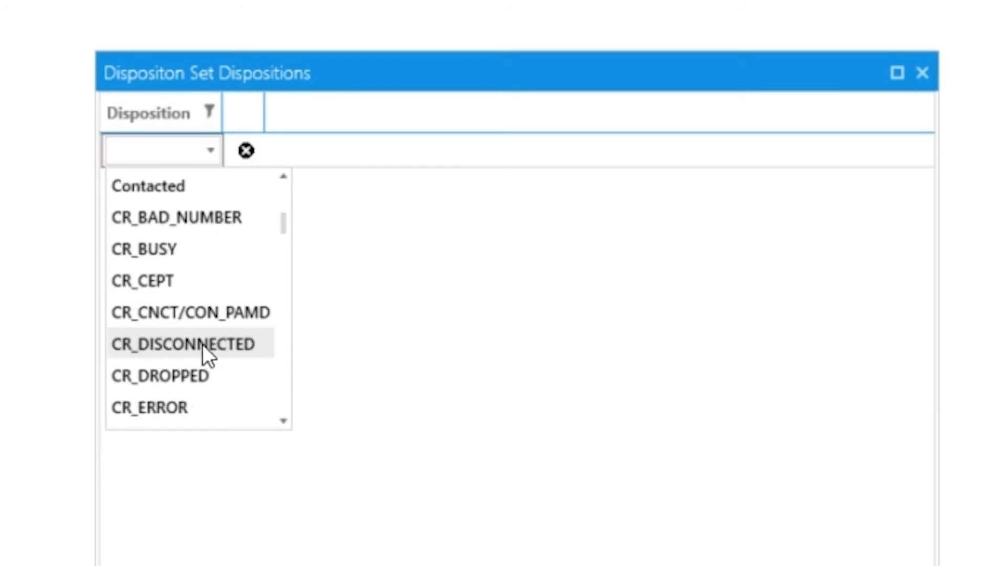
{"action": "left_click", "coordinate": [187, 410]}
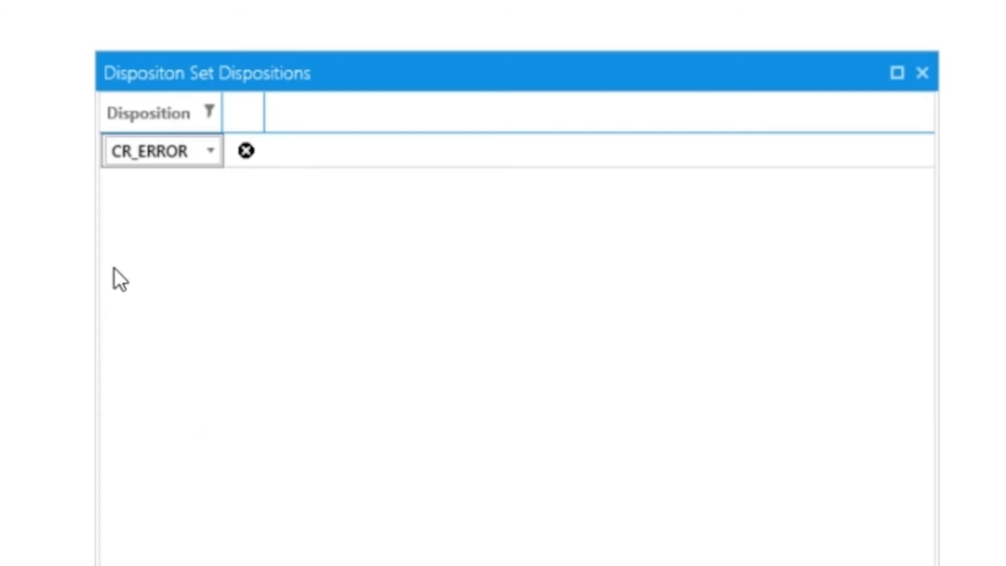
{"action": "left_click", "coordinate": [263, 168]}
- Add CR_FAXTONE as a second disposition of the "demo" set and close its dispositions window
{"action": "left_click", "coordinate": [190, 153]}
{"action": "left_click", "coordinate": [211, 150]}
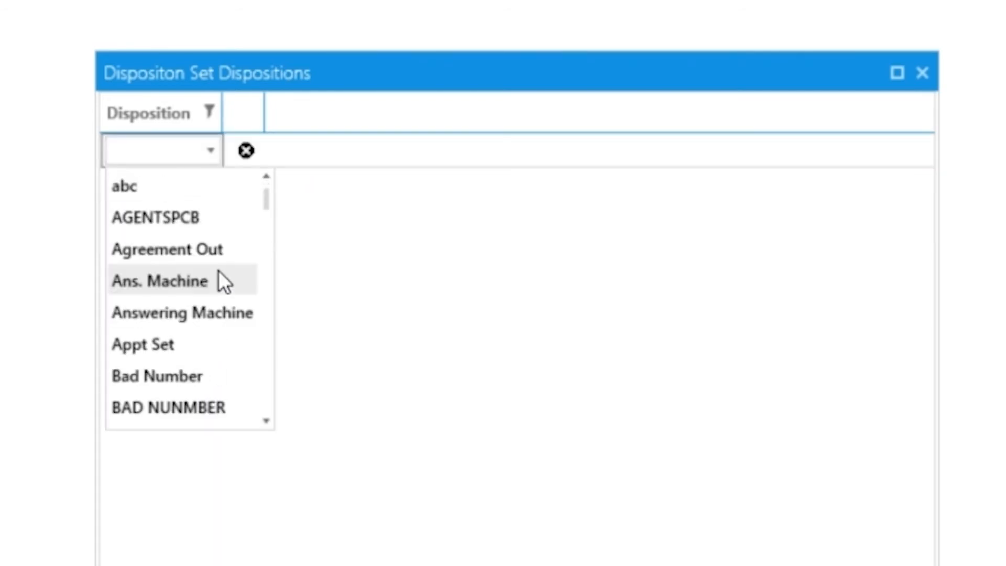
{"action": "scroll", "coordinate": [215, 293], "scroll_direction": "down", "scroll_amount": 5}
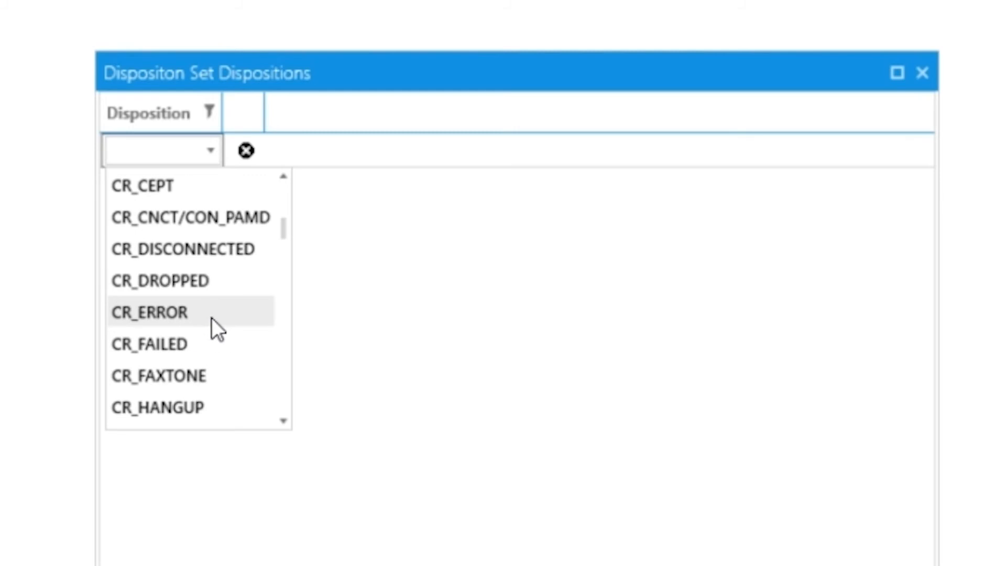
{"action": "left_click", "coordinate": [207, 375]}
{"action": "left_click", "coordinate": [205, 365]}
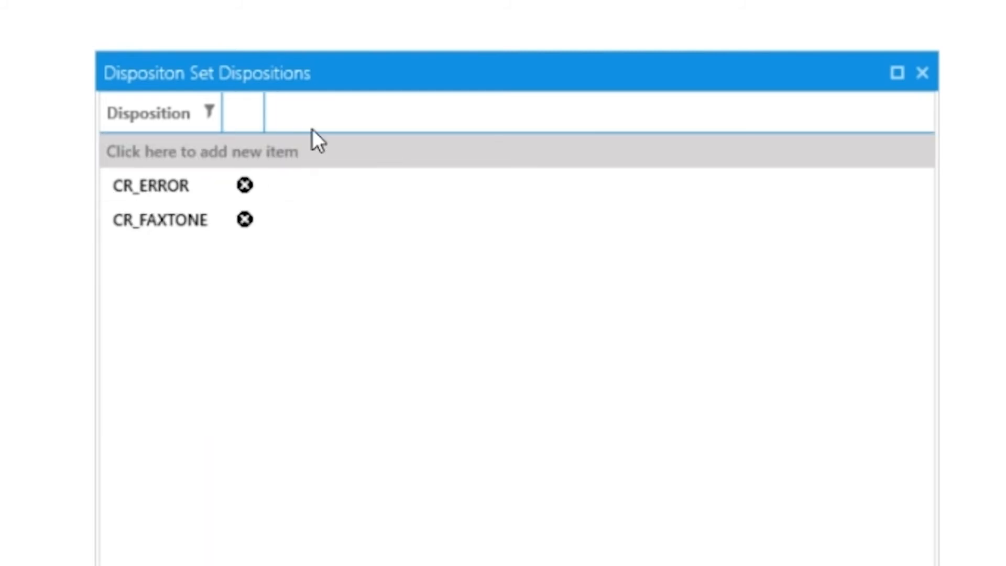
{"action": "left_click", "coordinate": [921, 73]}
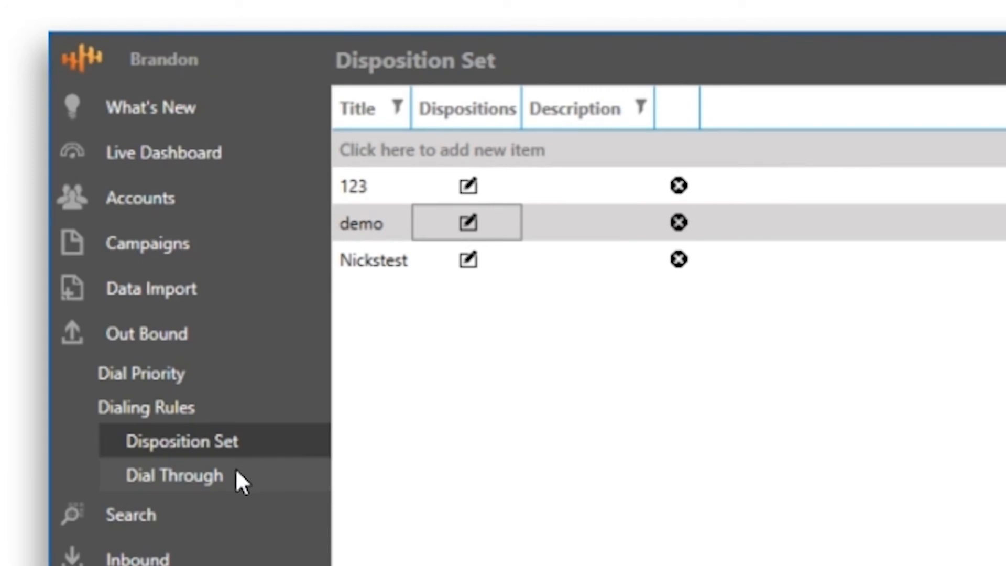
- Add a Dial Through rule titled "demo" that uses the Demonstration advanced table
{"action": "left_click", "coordinate": [108, 417]}
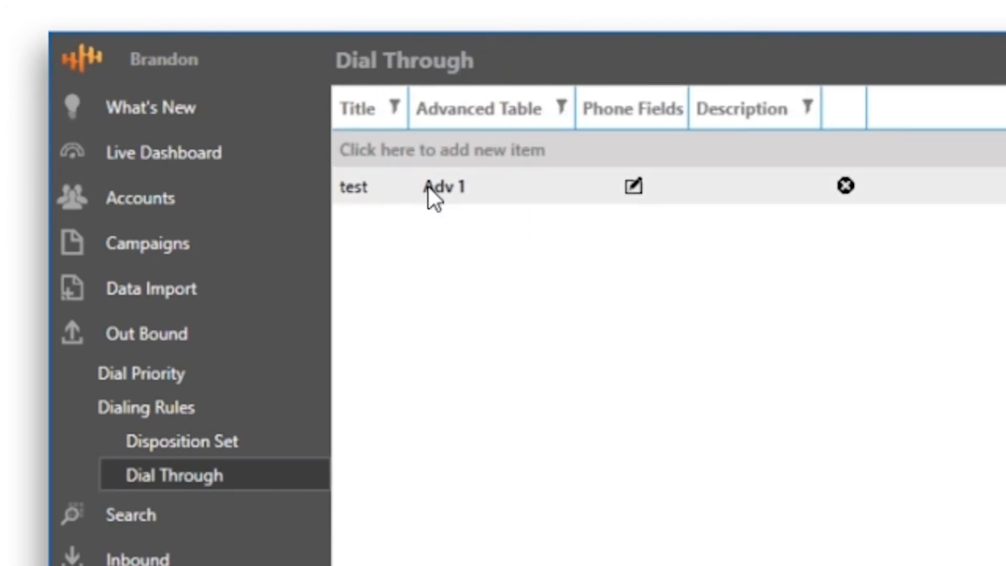
{"action": "left_click", "coordinate": [398, 152]}
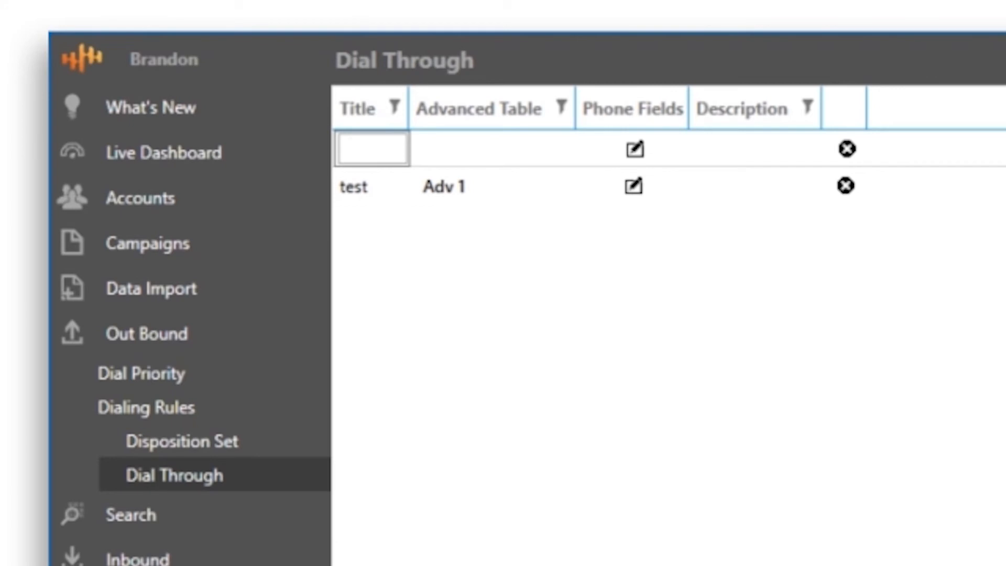
{"action": "type", "text": "demo"}
{"action": "left_click", "coordinate": [497, 152]}
{"action": "left_click", "coordinate": [563, 152]}
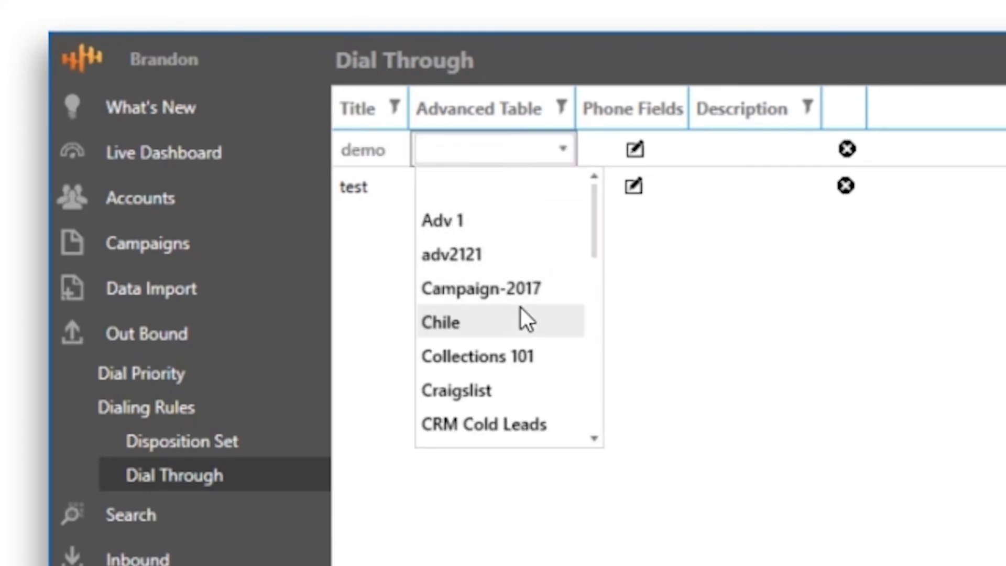
{"action": "scroll", "coordinate": [521, 317], "scroll_direction": "down", "scroll_amount": 2}
{"action": "left_click", "coordinate": [509, 350]}
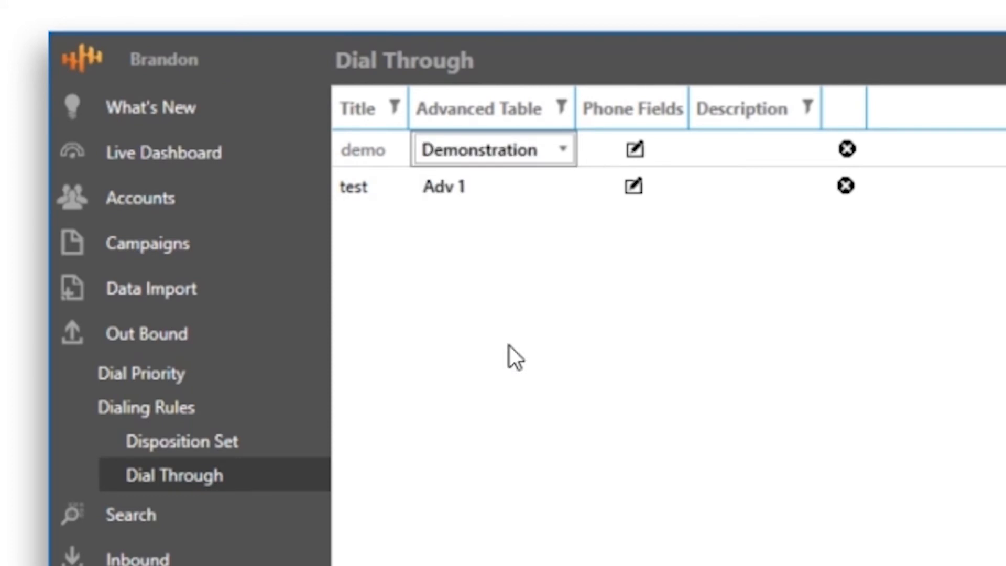
{"action": "key", "text": "Tab"}
{"action": "key", "text": "Return"}
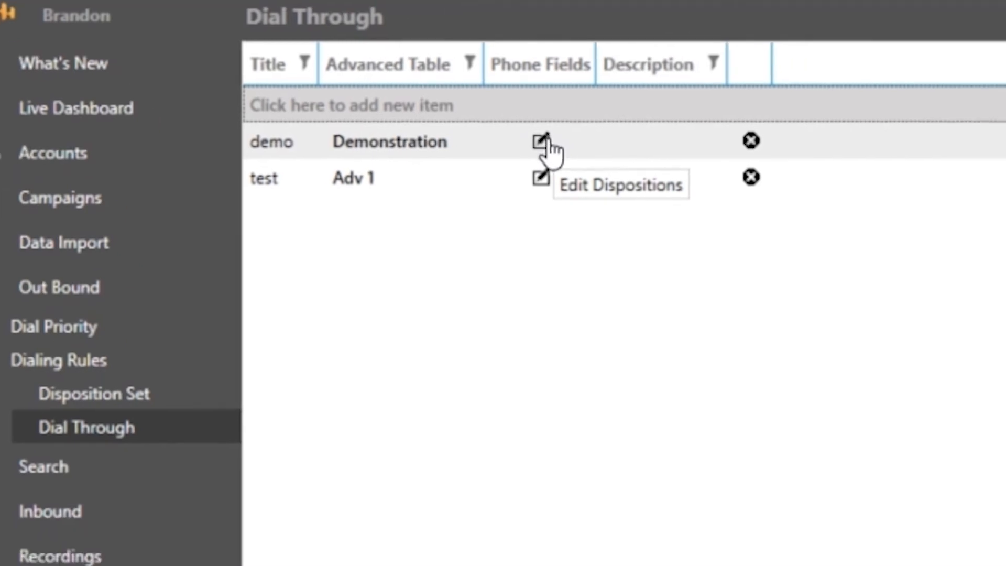
- Open the phone fields of the "demo" Dial Through rule and add an entry for the altphone field
{"action": "left_click", "coordinate": [646, 189]}
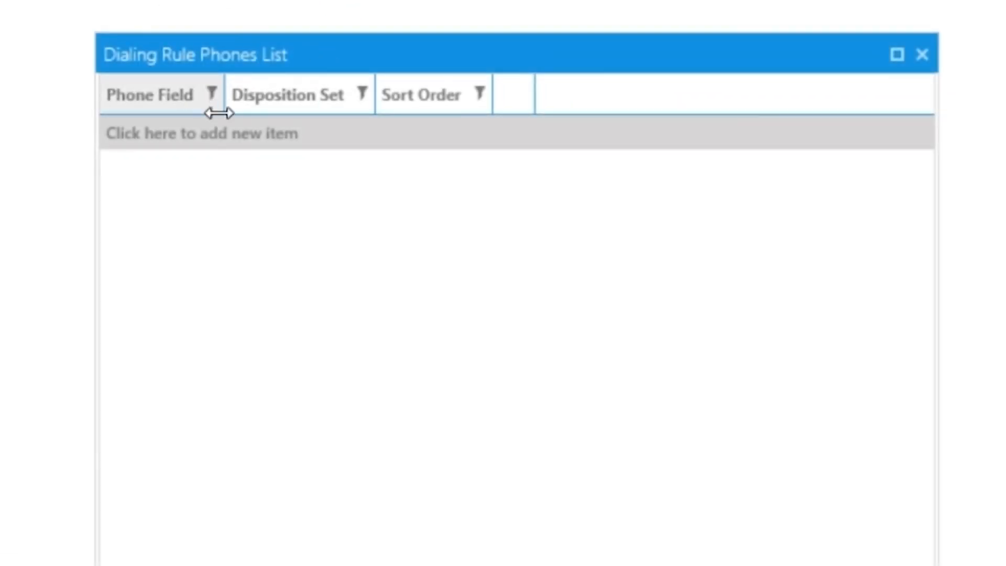
{"action": "left_click", "coordinate": [196, 146]}
{"action": "left_click", "coordinate": [205, 141]}
{"action": "left_click", "coordinate": [194, 169]}
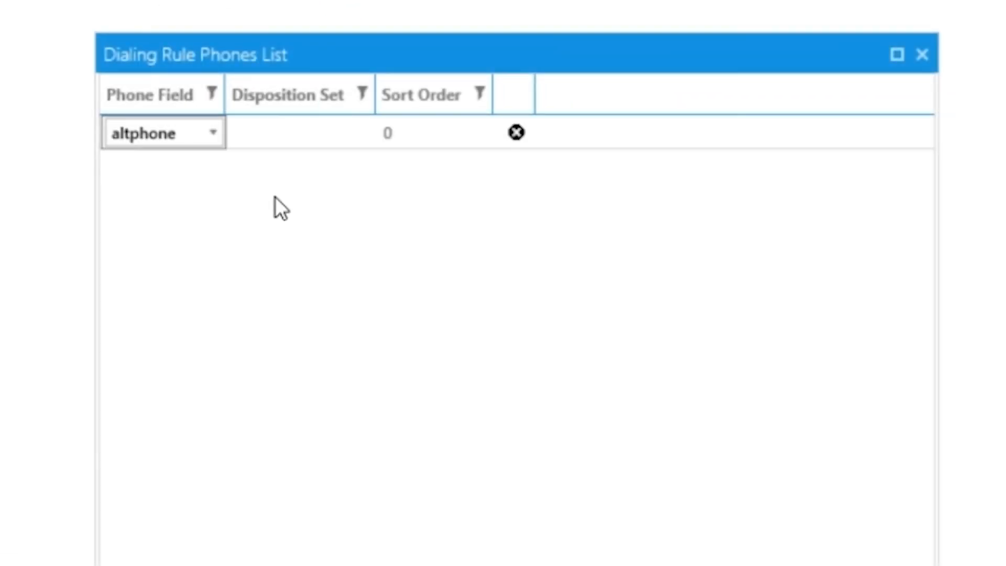
- Assign the "demo" disposition set to the altphone entry, save it and close the Dialing Rule Phones List
{"action": "left_click", "coordinate": [307, 141]}
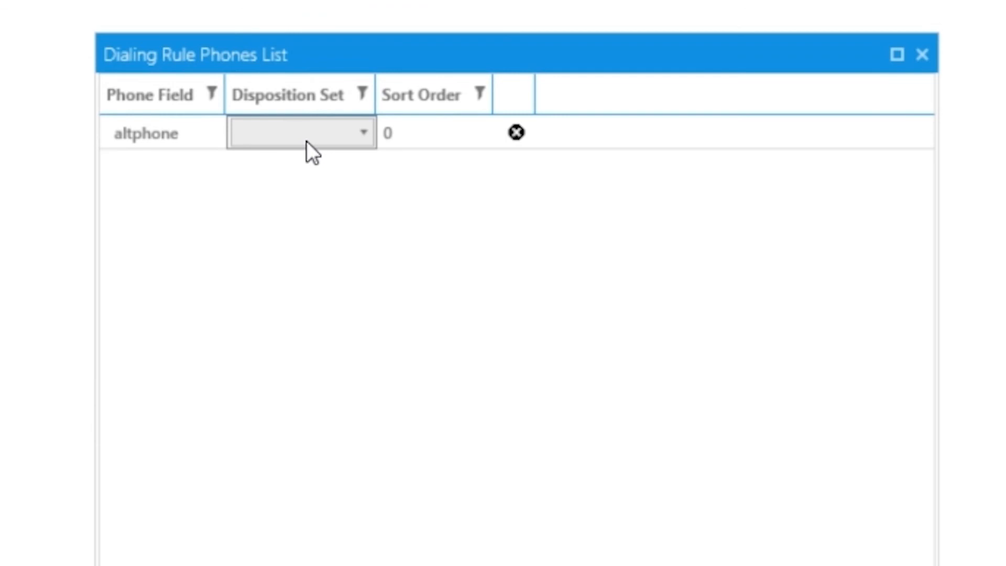
{"action": "left_click", "coordinate": [348, 138]}
{"action": "left_click", "coordinate": [303, 199]}
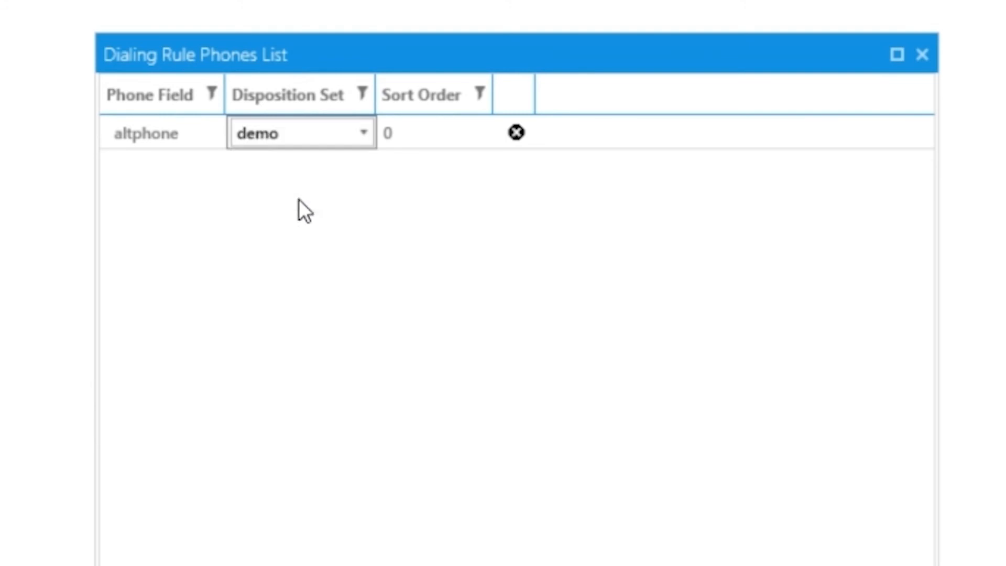
{"action": "left_click", "coordinate": [342, 204]}
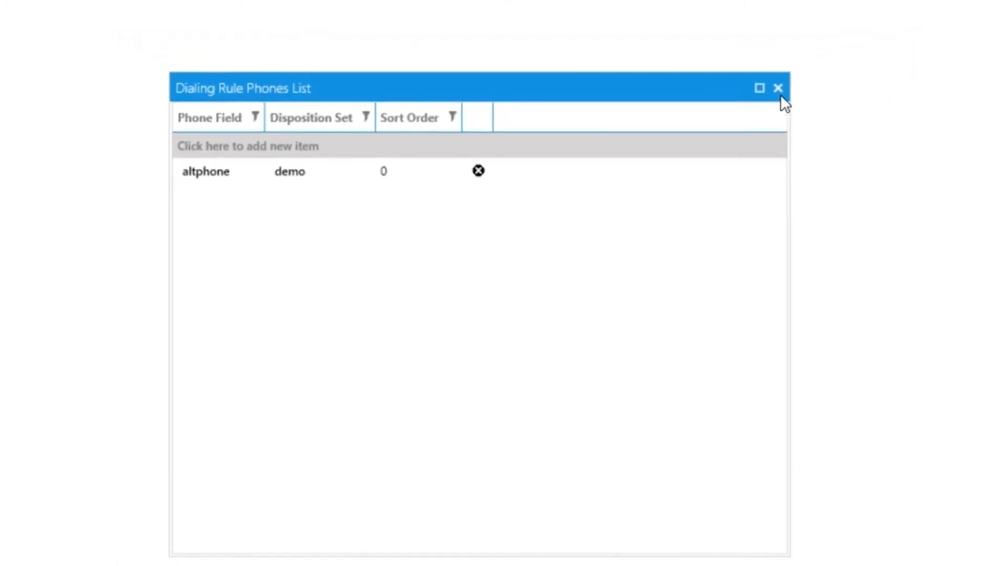
{"action": "left_click", "coordinate": [922, 55]}
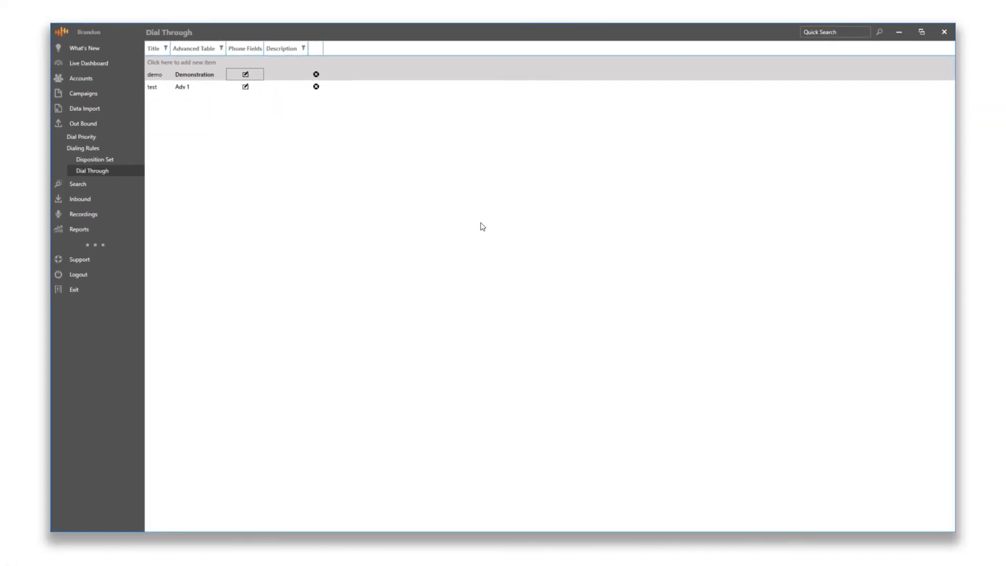